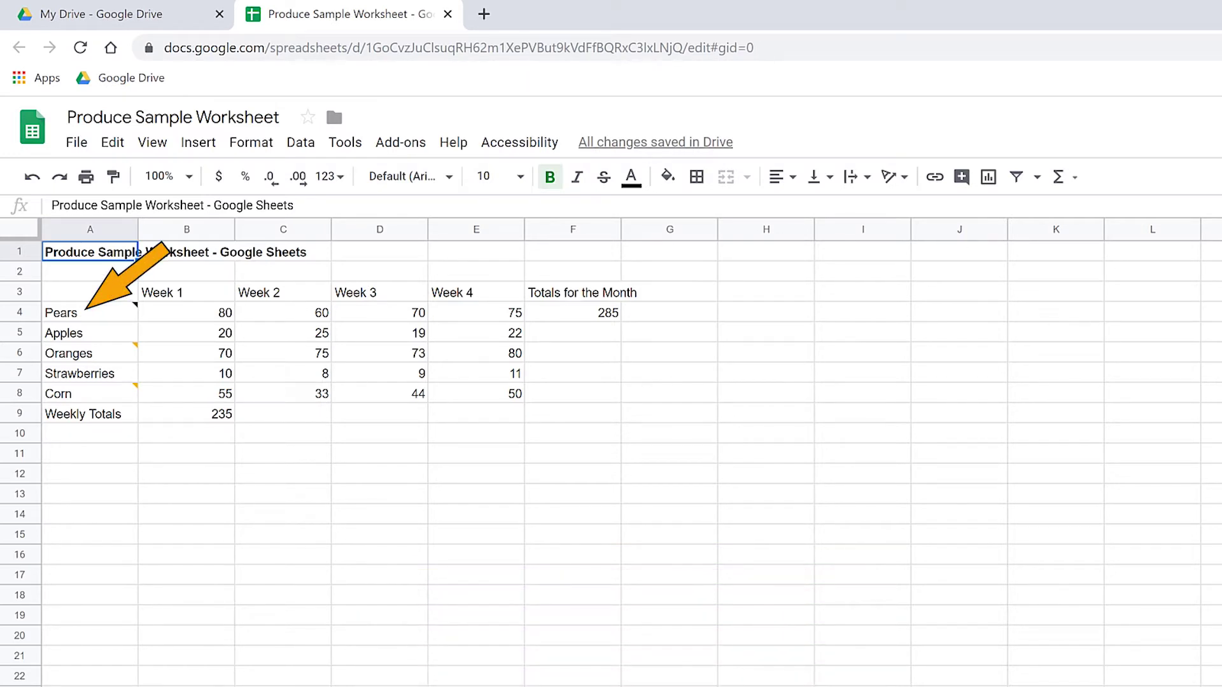
# - Walk down column A from Pears through Corn to review the unsorted produce names, returning to Pears
pyautogui.hotkey('ctrl', 'Down')
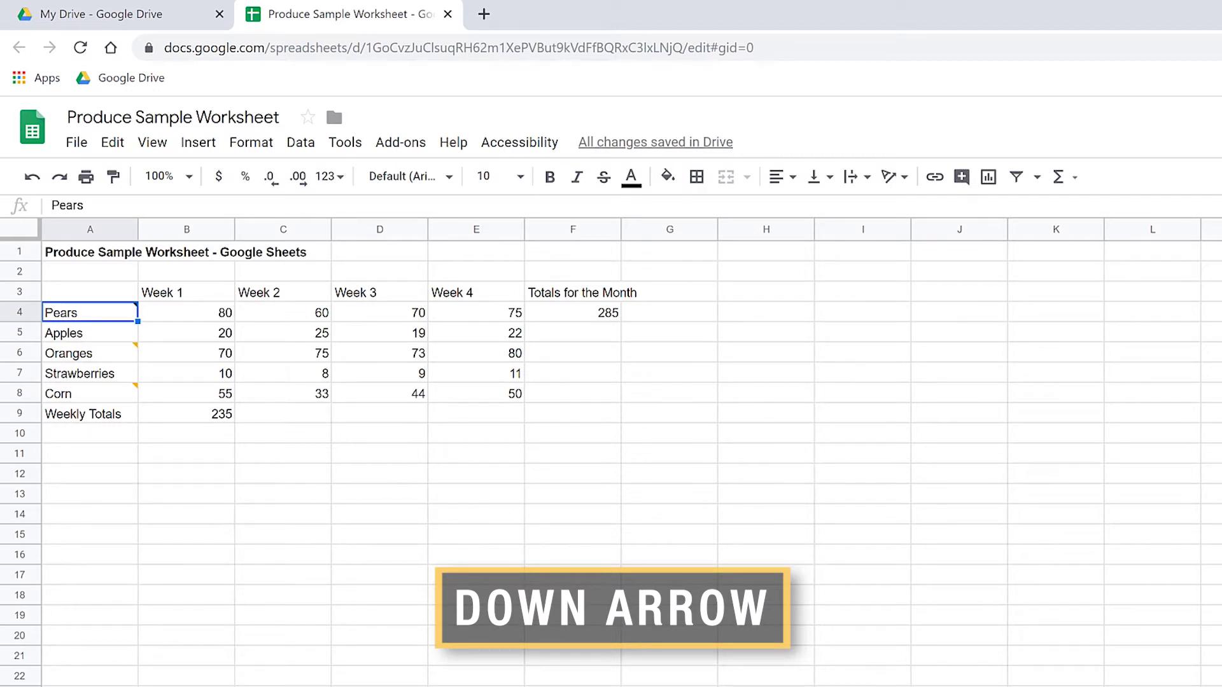
pyautogui.press('Down')
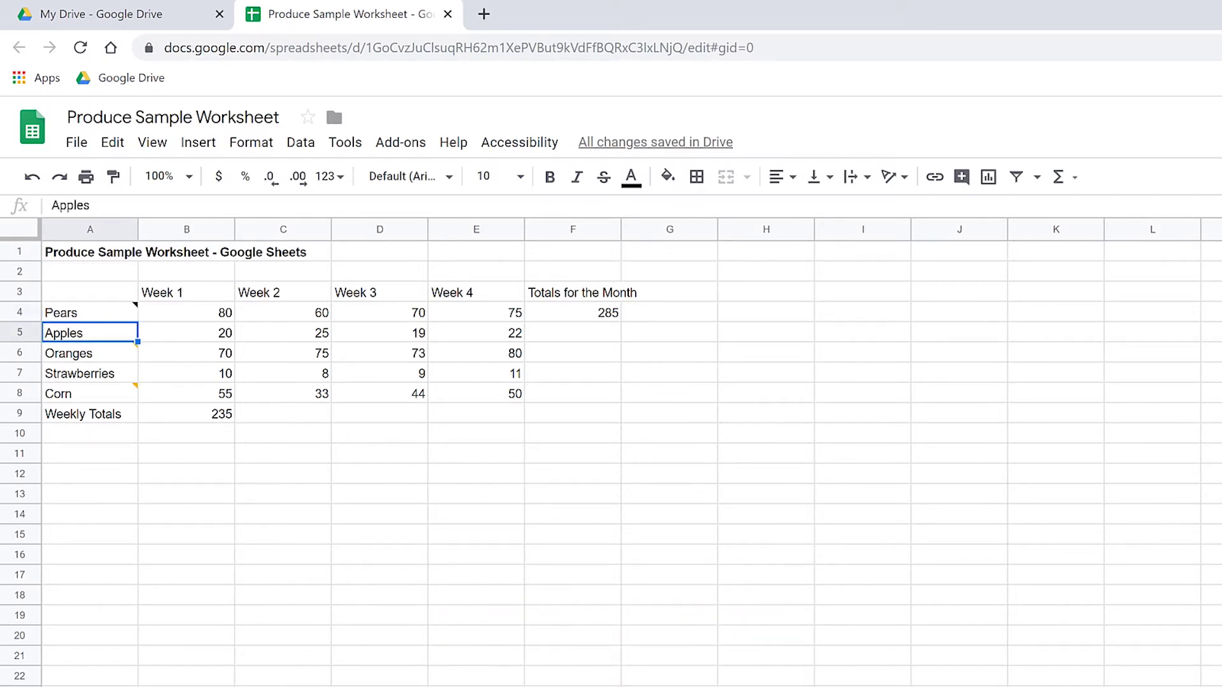
pyautogui.press('Down')
pyautogui.press('Down')
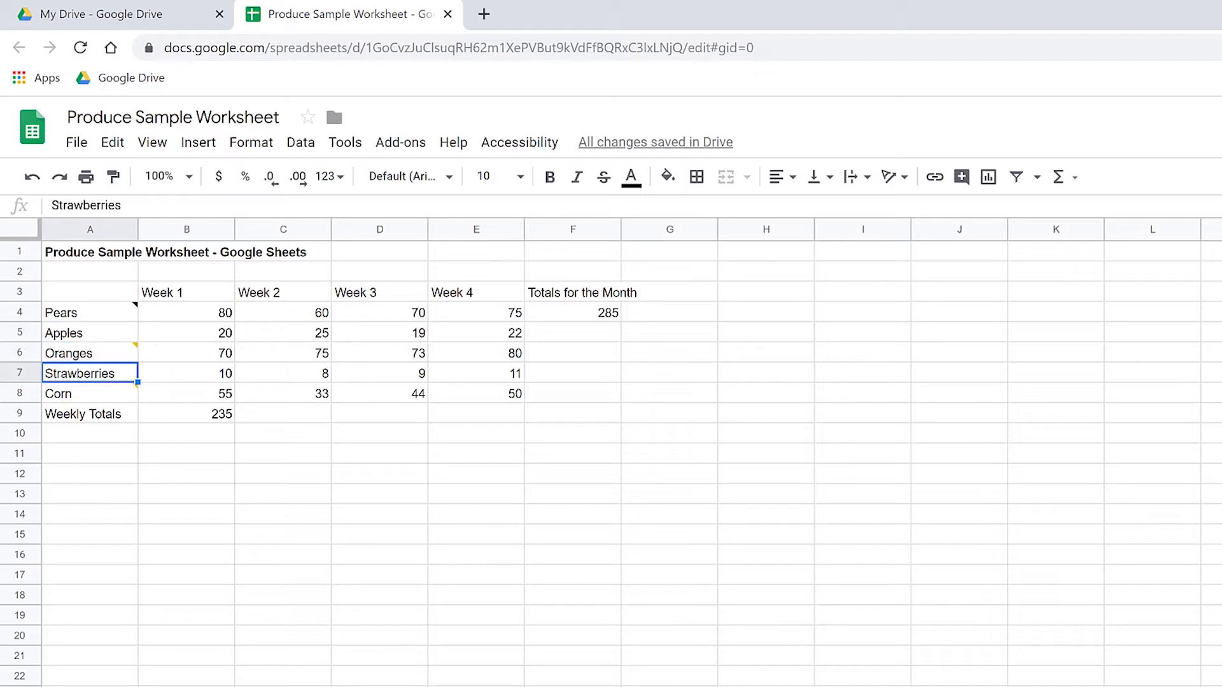
pyautogui.press('Down')
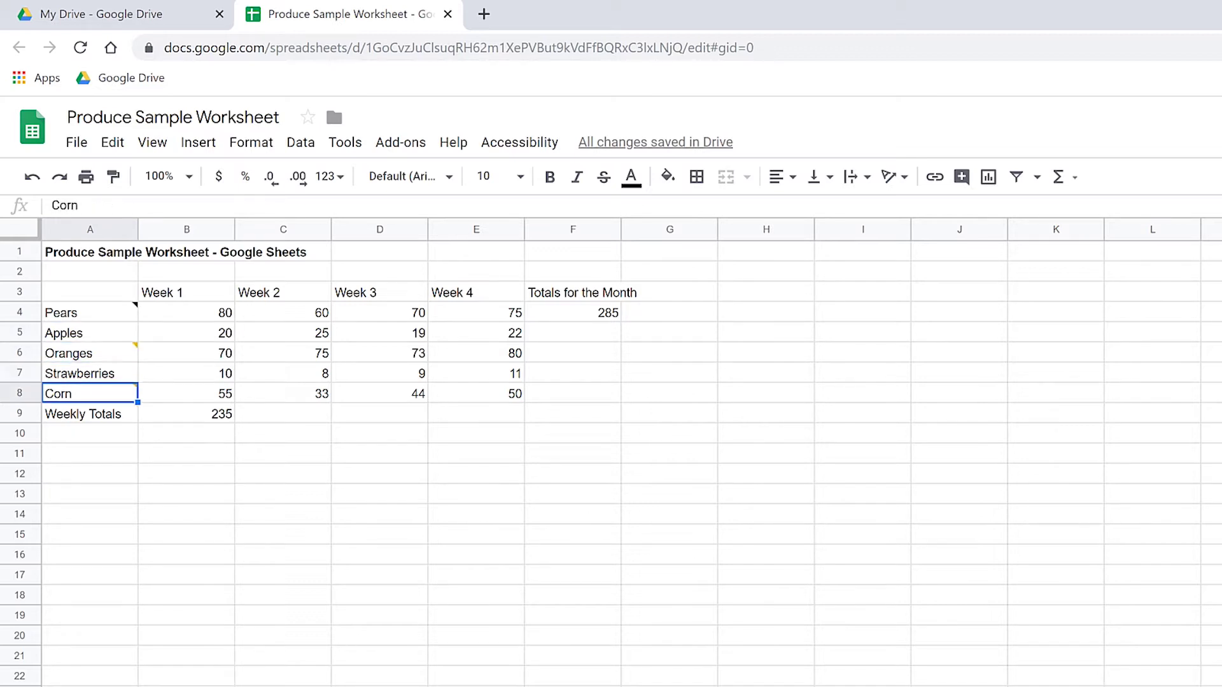
pyautogui.press('Down')
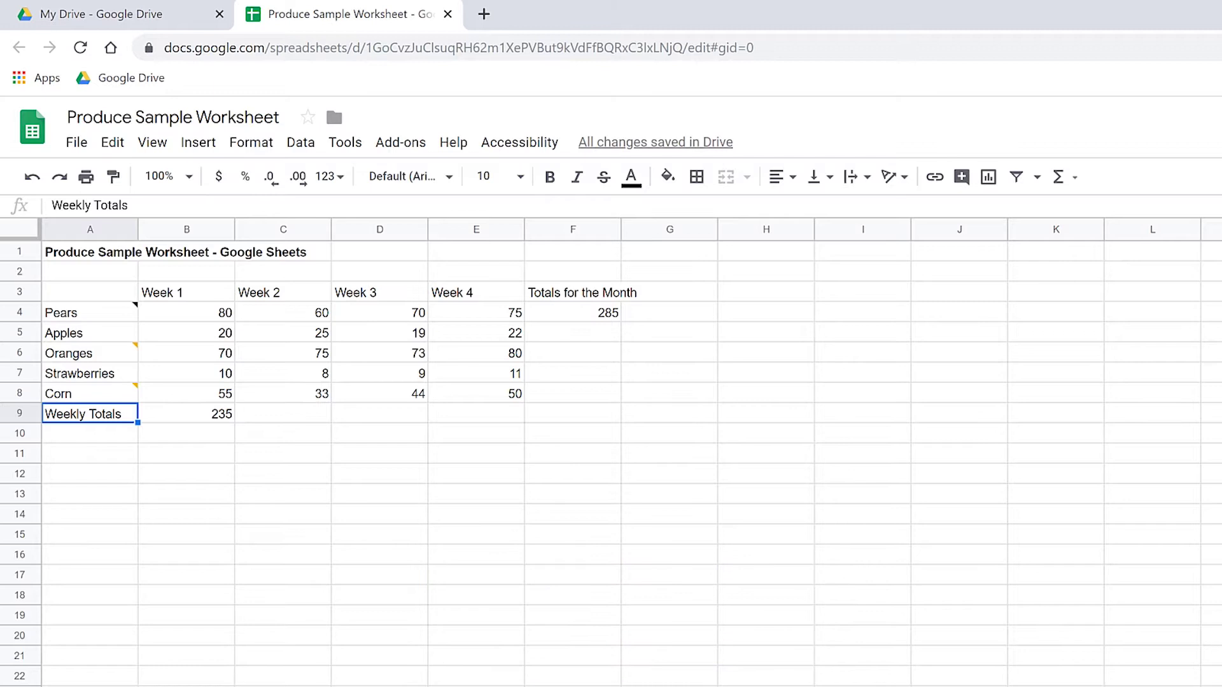
pyautogui.hotkey('ctrl', 'Up')
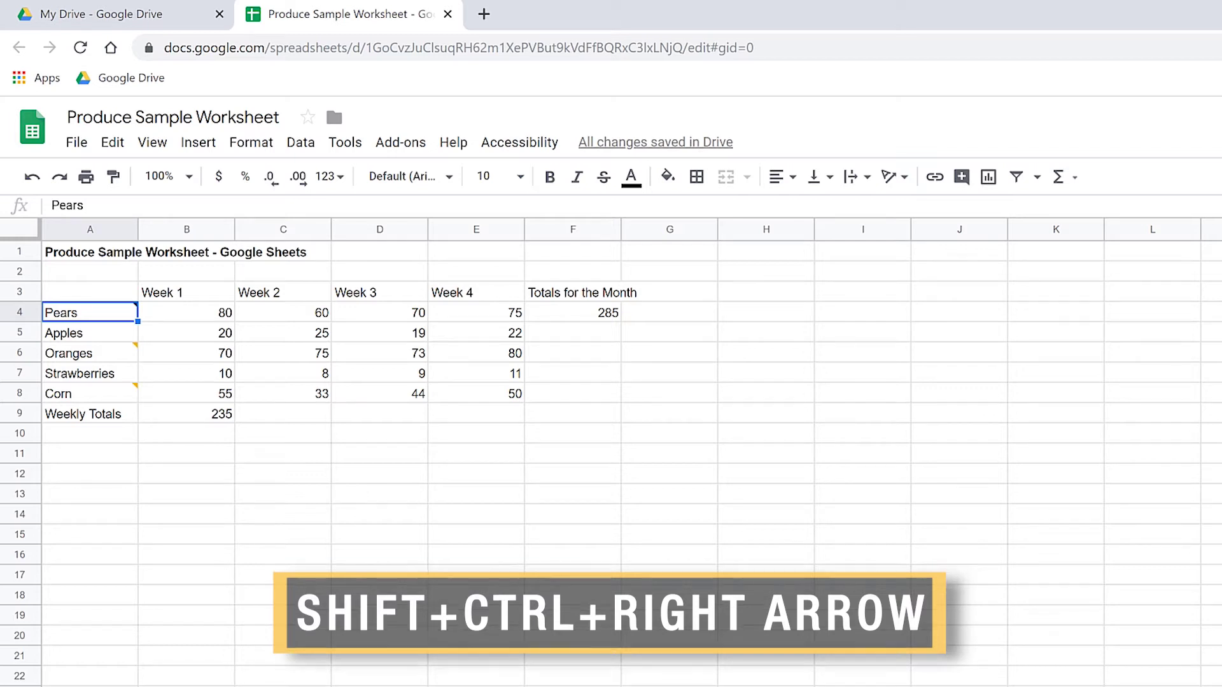
# - Extend the selection from A4 across to column F and down to row 9
pyautogui.hotkey('ctrl', 'shift', 'Right')
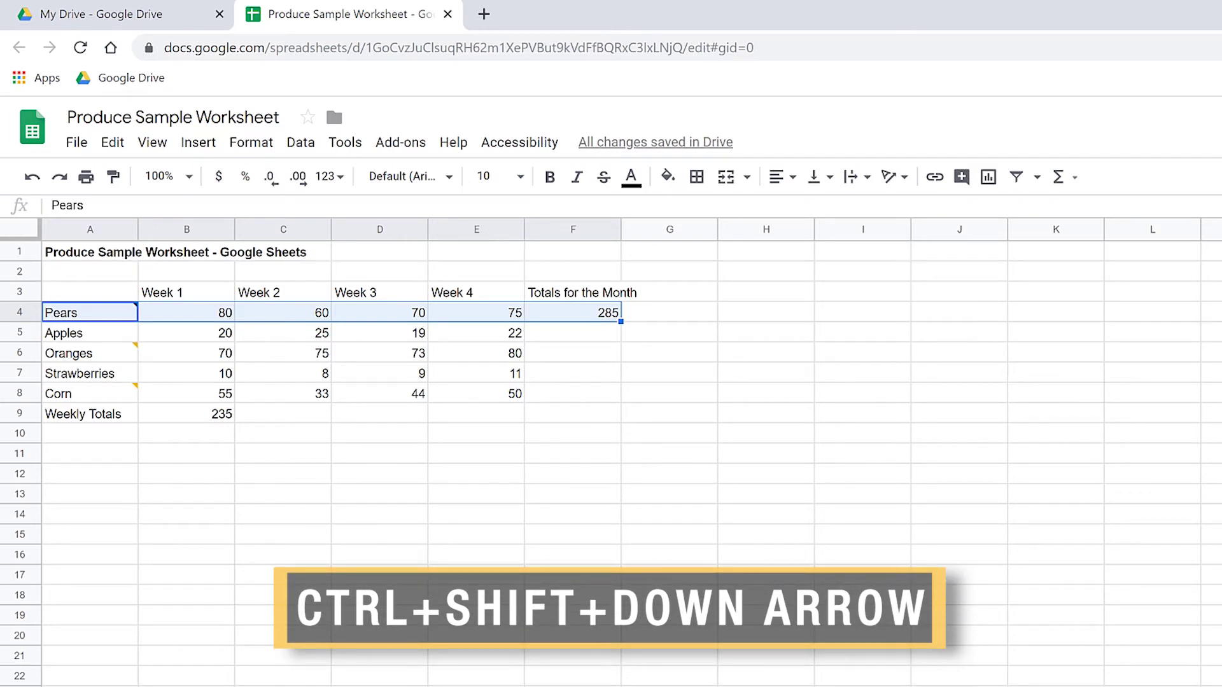
pyautogui.hotkey('ctrl', 'shift', 'Down')
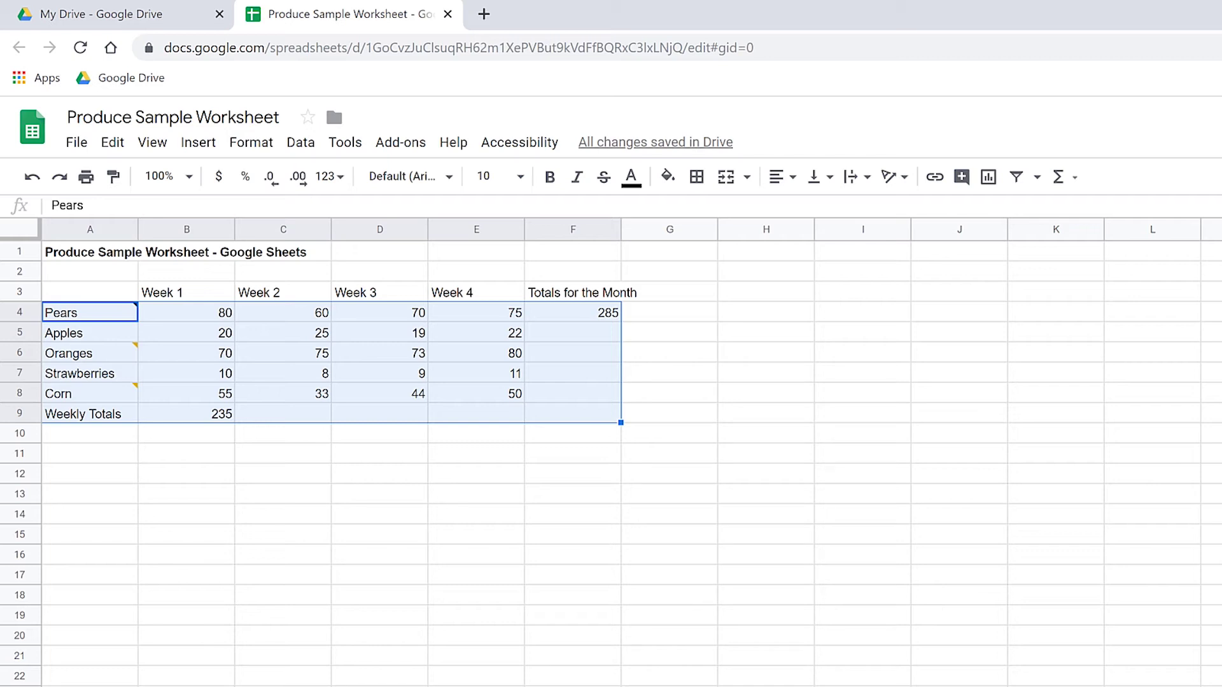
# - Bring up the Data menu and highlight Sort range by column A, A→Z
pyautogui.hotkey('alt', 'd')
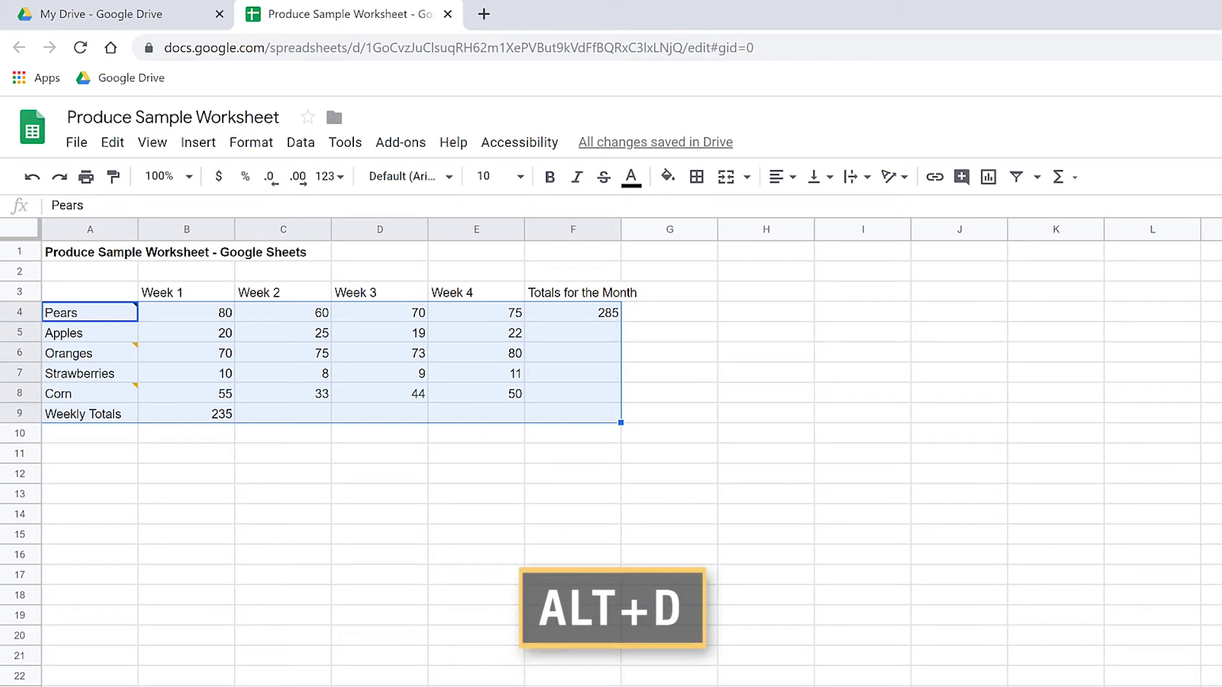
pyautogui.hotkey('alt', 'd')
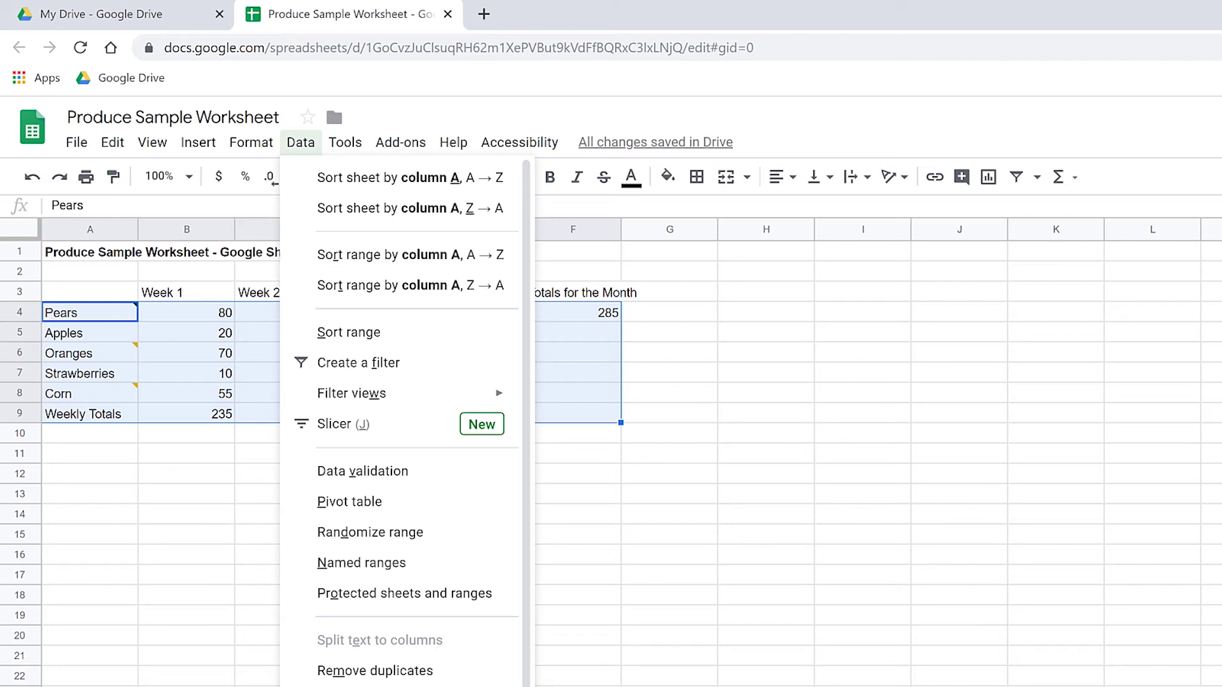
pyautogui.press('Down')
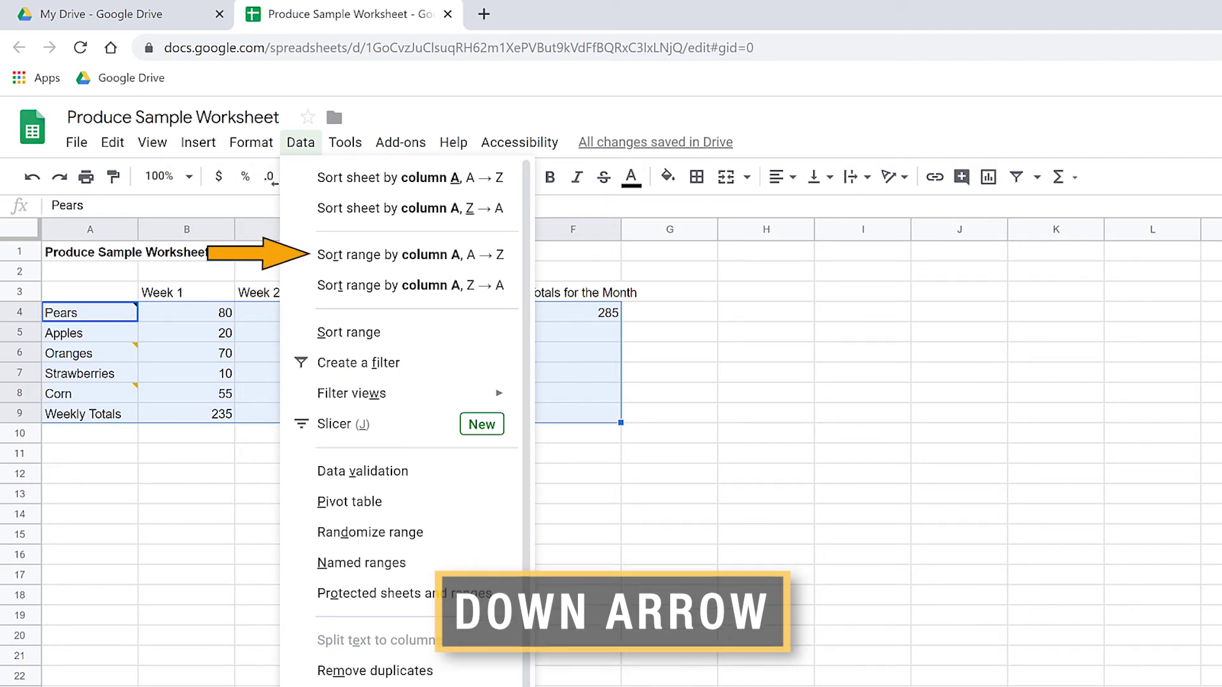
pyautogui.press('Down')
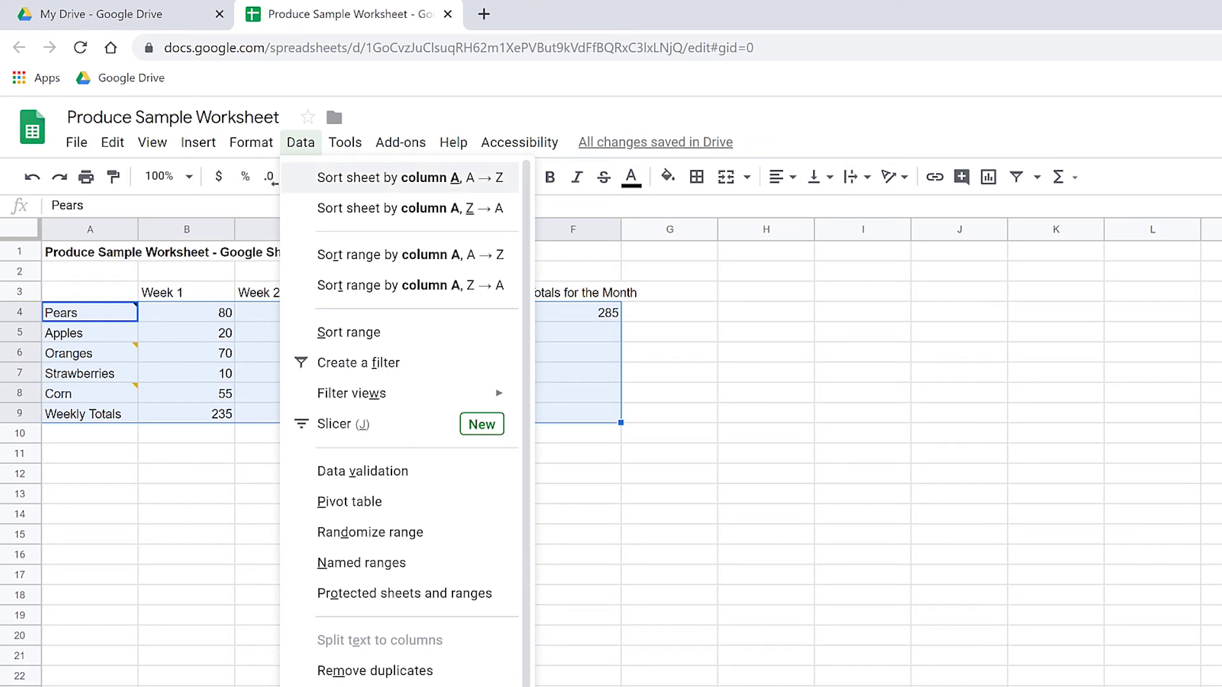
pyautogui.press('Down')
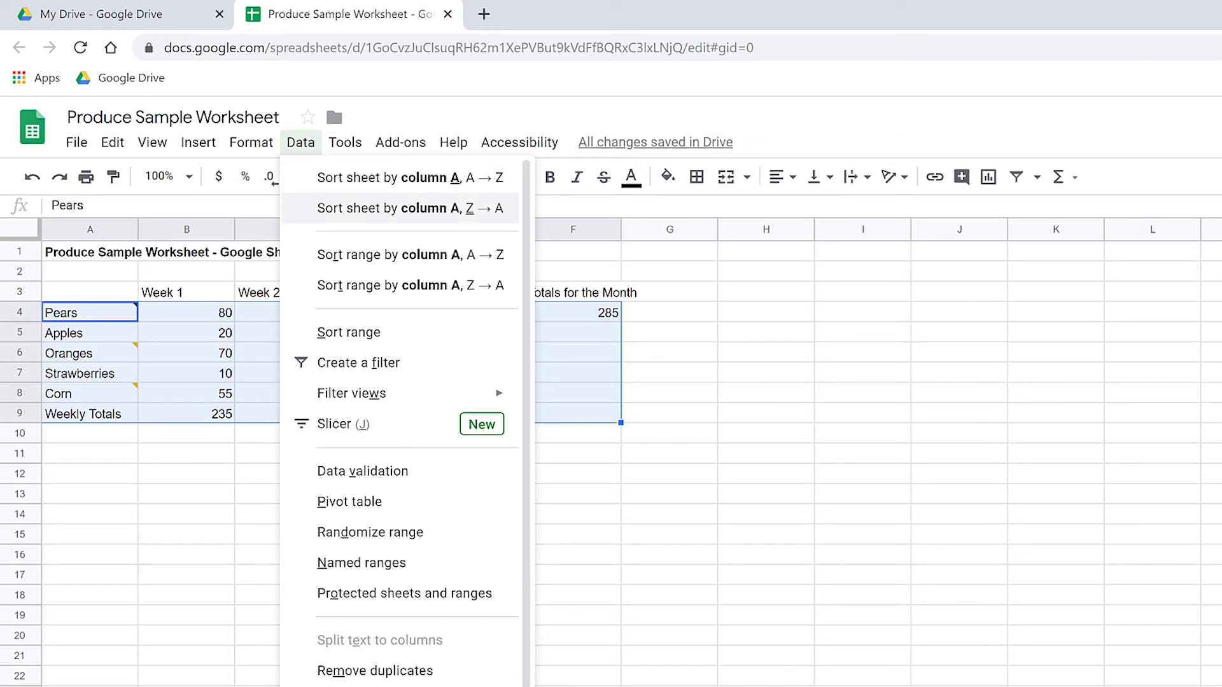
pyautogui.press('Down')
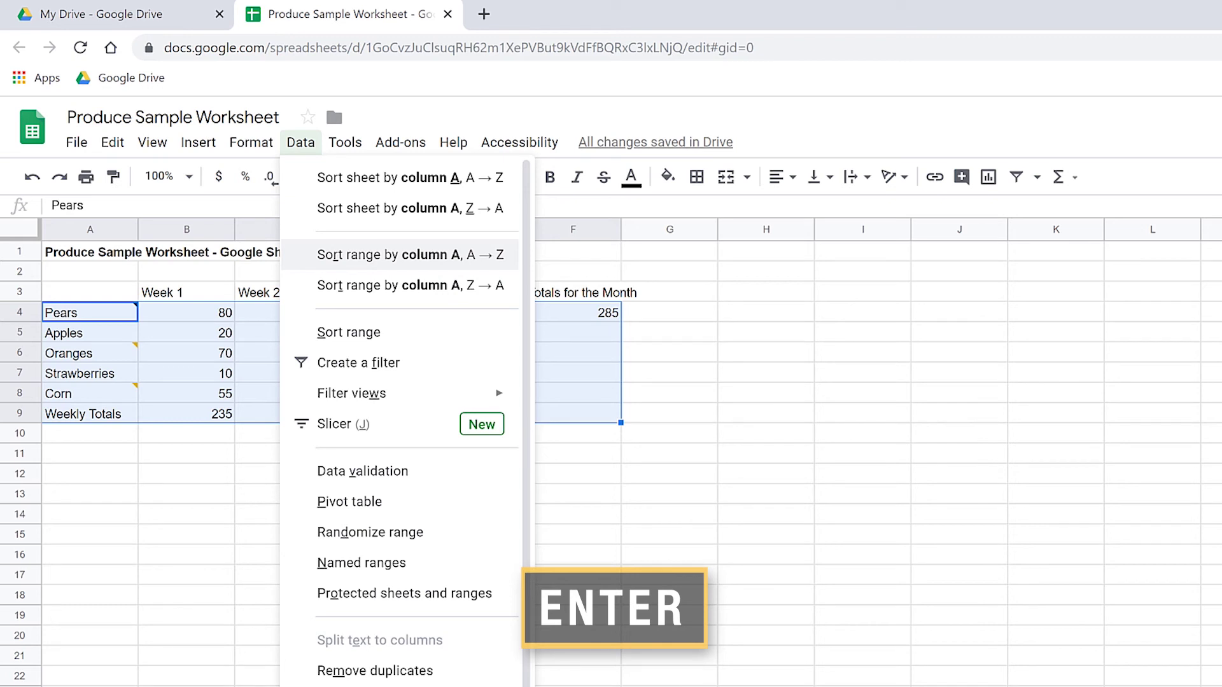
# - Apply the A→Z sort on rows 4–9 by column A and return to the first item, Apples
pyautogui.press('Return')
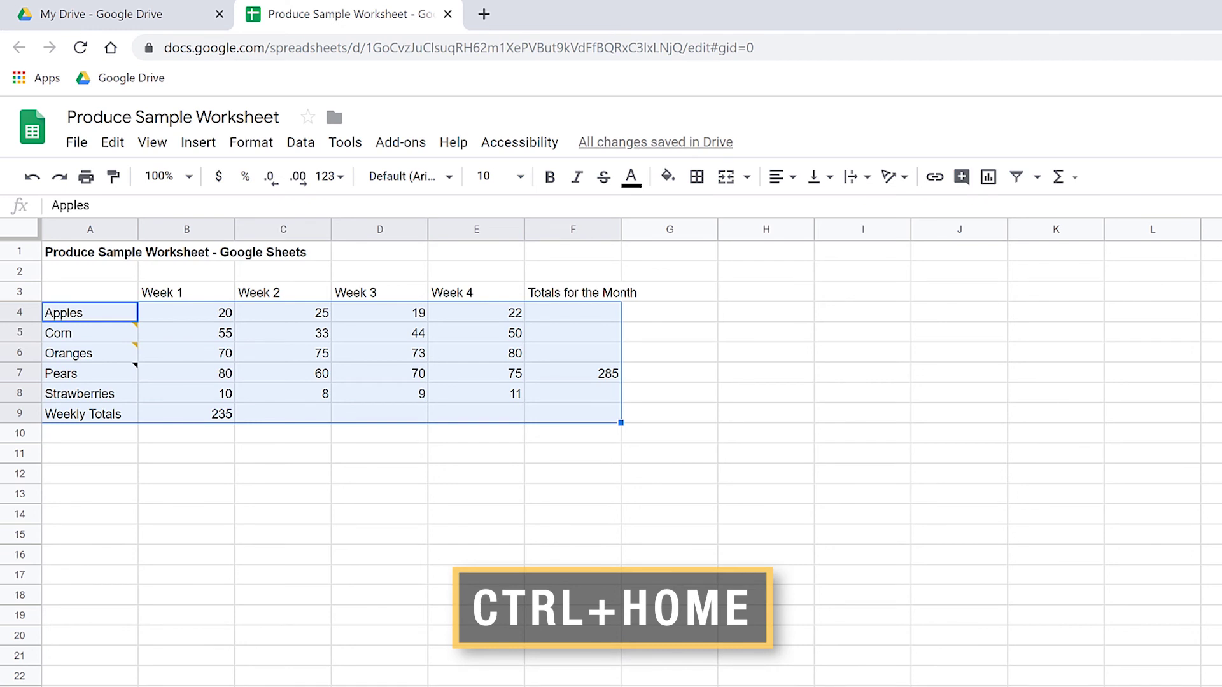
pyautogui.hotkey('ctrl', 'Home')
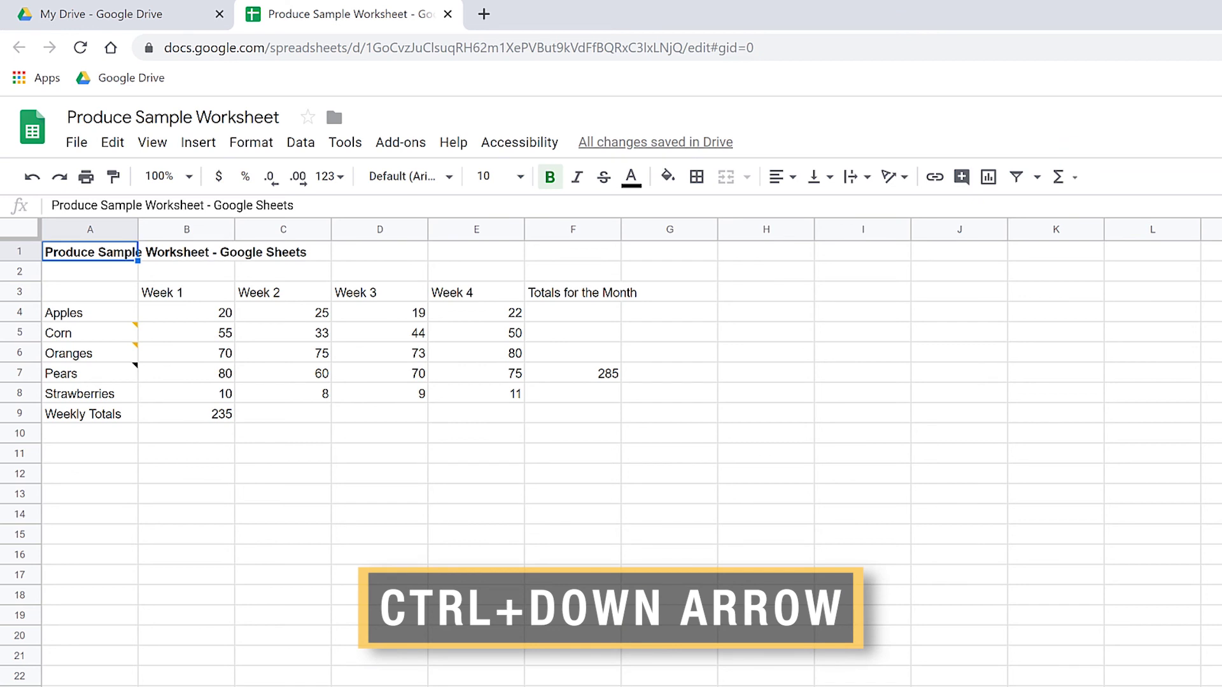
pyautogui.hotkey('ctrl', 'Down')
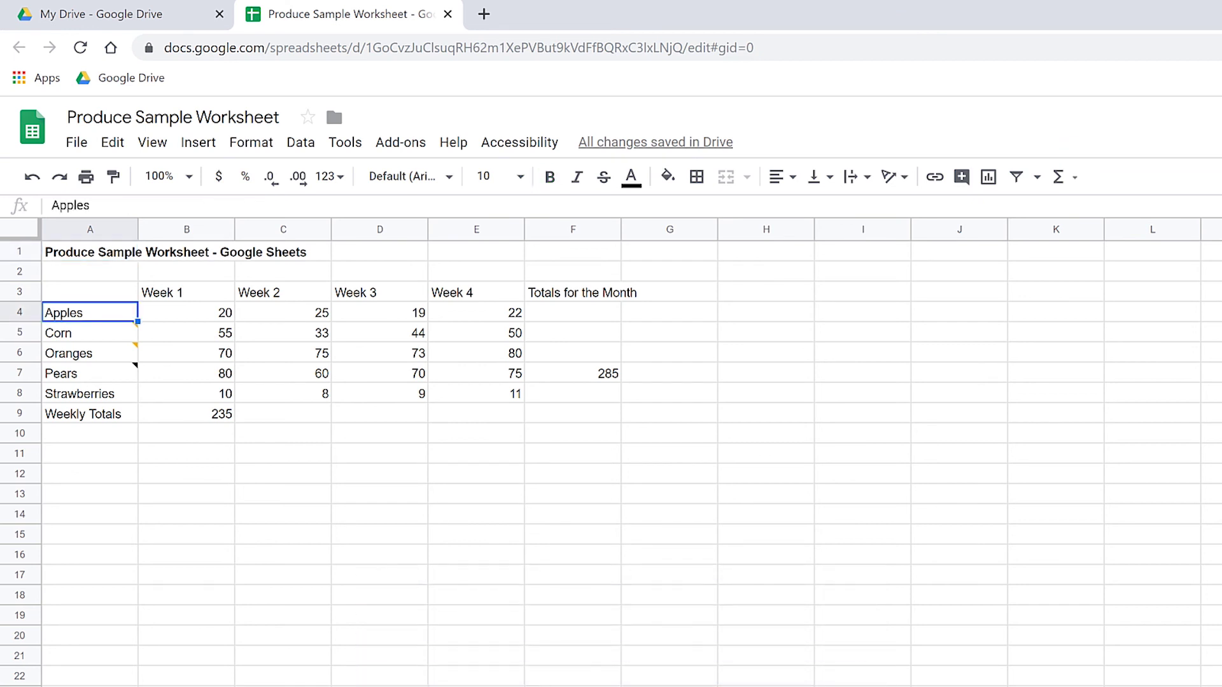
# - Review the sorted order: Corn, Oranges, Pears, Strawberries, then Weekly Totals
pyautogui.press('Down')
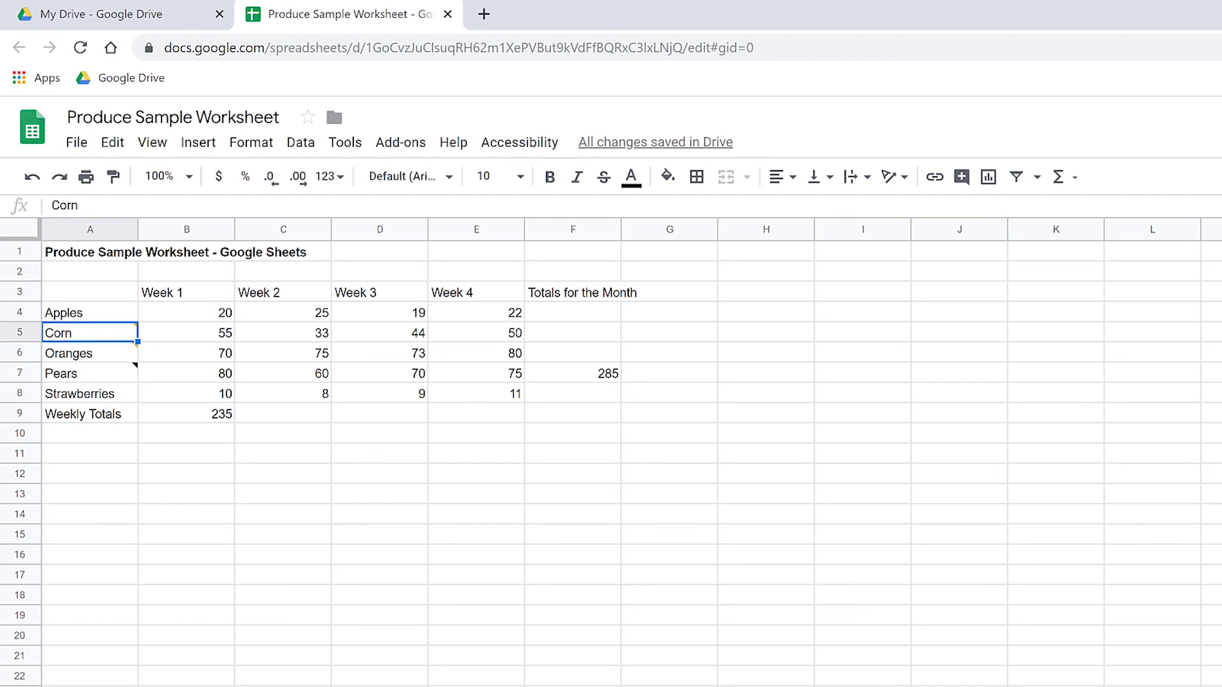
pyautogui.press('Down')
pyautogui.click(135, 365)
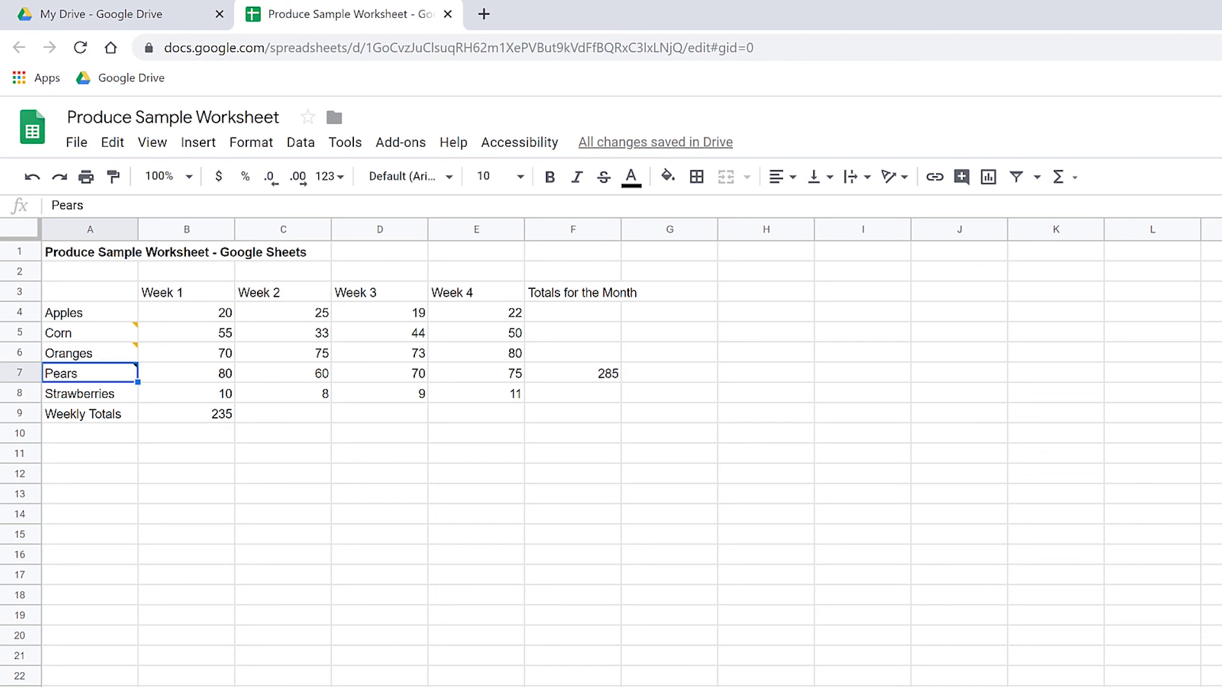
pyautogui.press('Down')
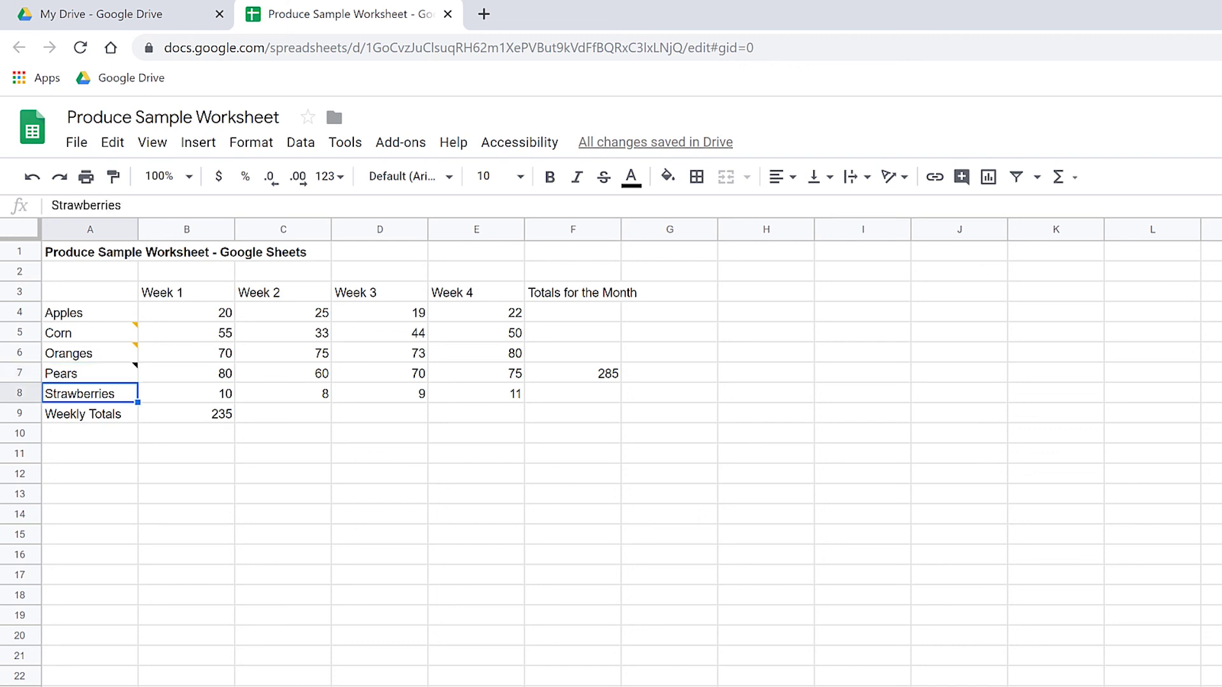
pyautogui.press('Down')
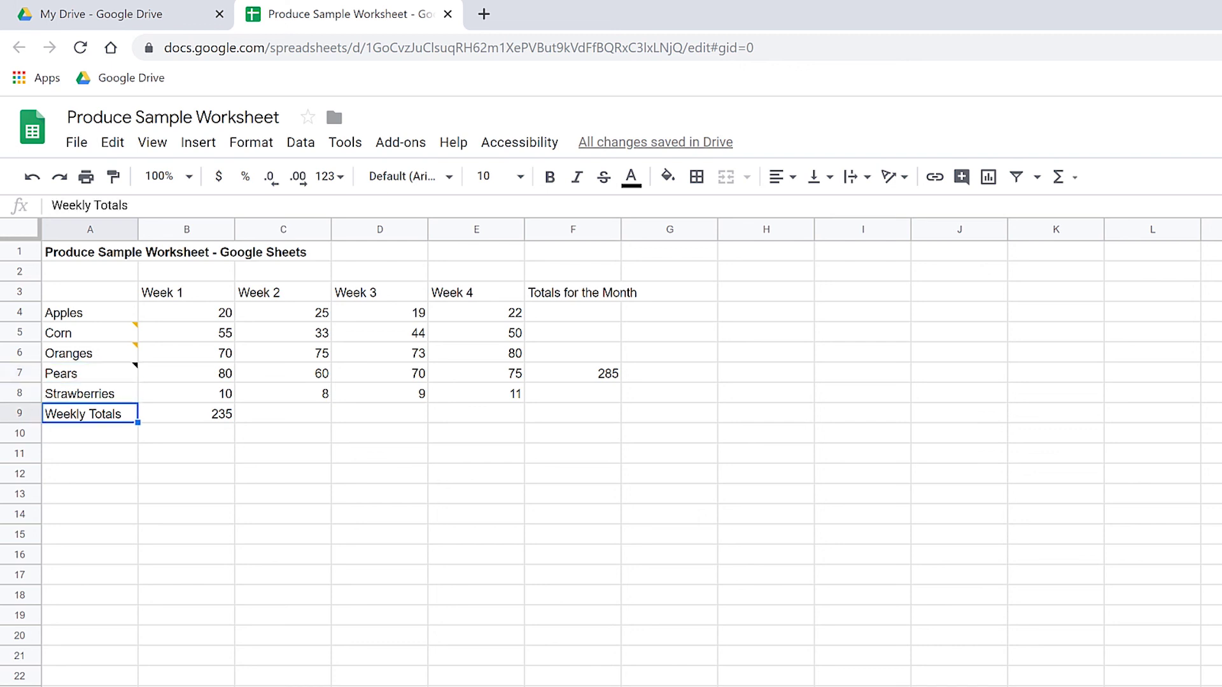